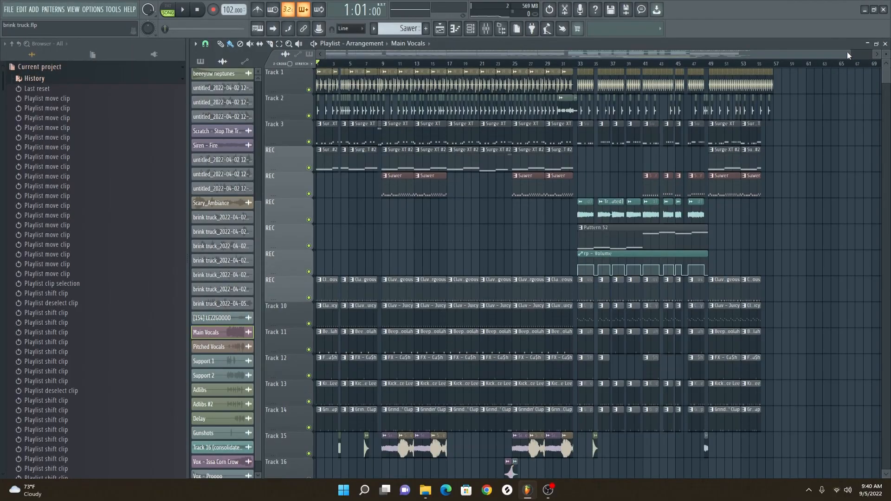
left_click_drag(852, 56, 371, 57)
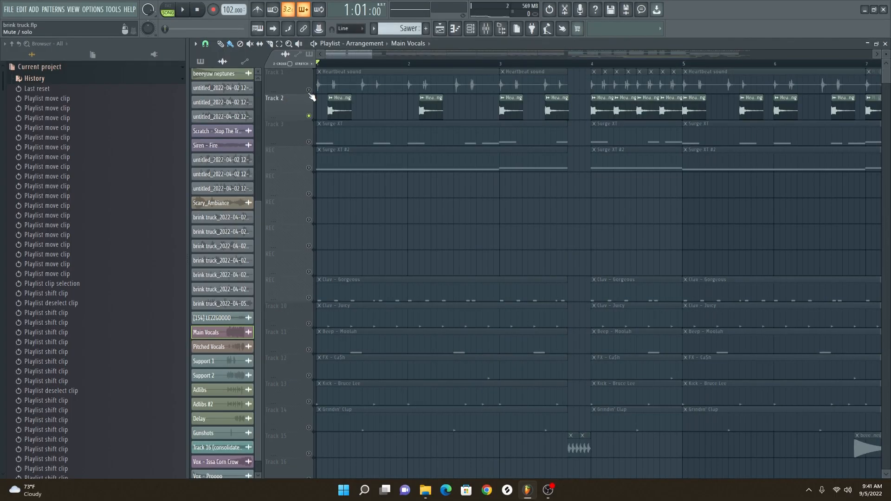
Solo Track 1 with the Heartbeat sound clips, and unmute Track 2 alongside it
right_click(309, 93)
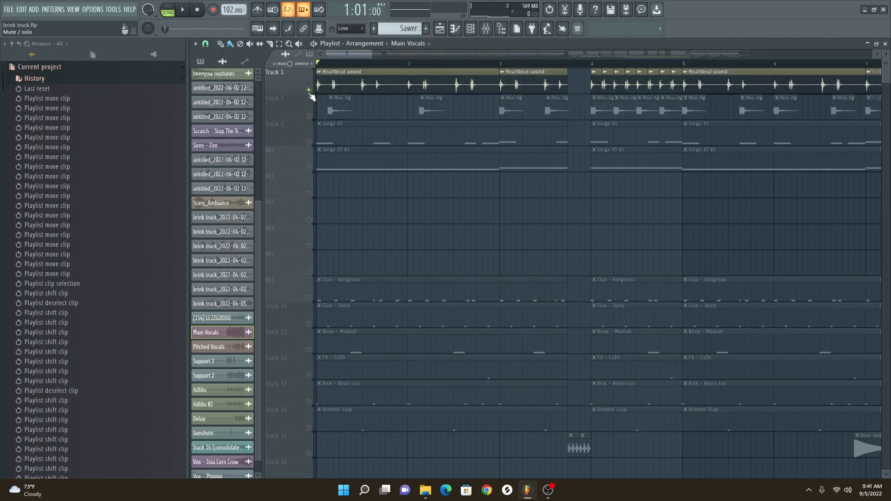
right_click(309, 92)
right_click(309, 93)
left_click(309, 118)
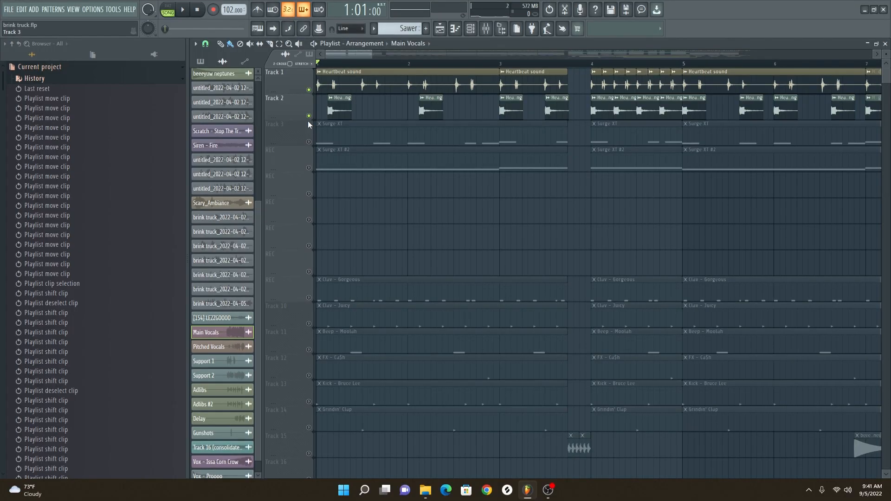
Solo Track 3 with the Surge XT bass patterns and play it from bar 1
right_click(312, 144)
key("space")
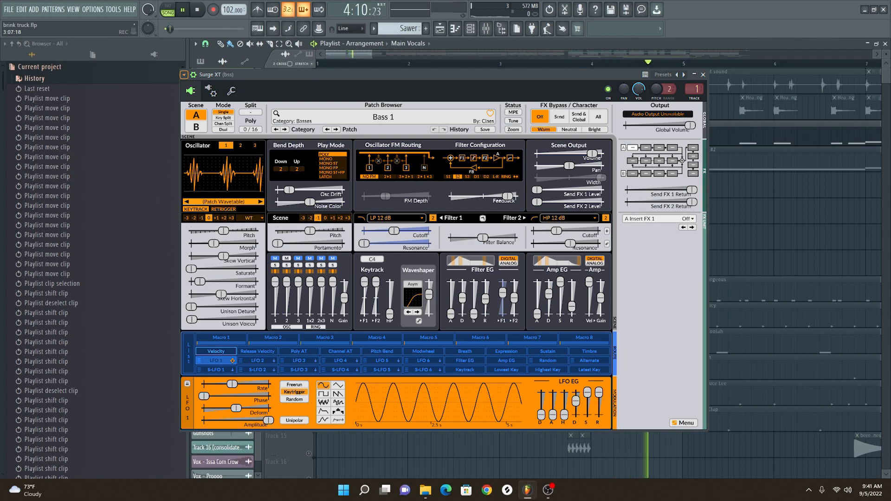
key("Escape")
key("space")
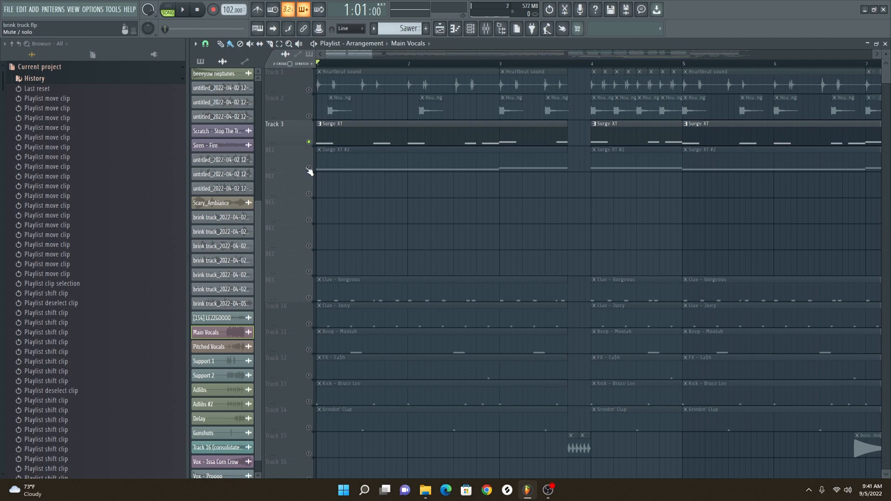
Solo the Surge XT #2 track and play it from bar 1, and listen to it again with Tracks 1 to 3 unmuted
right_click(310, 168)
key("space")
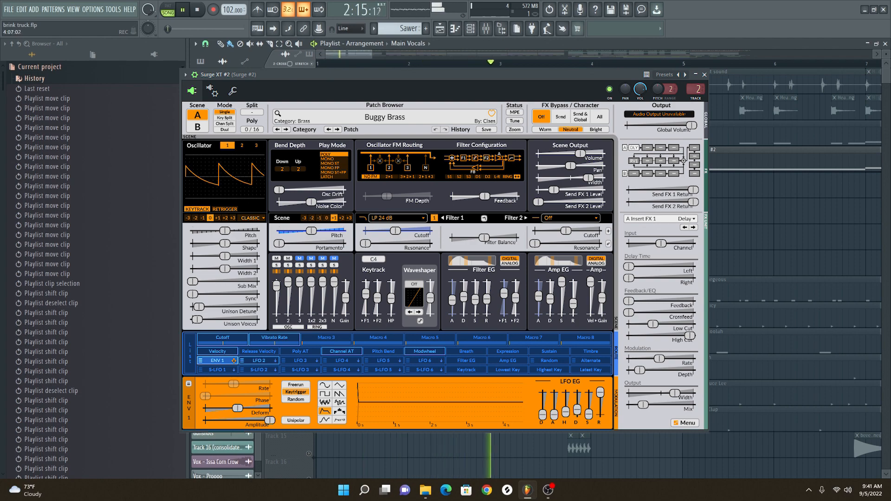
key("space")
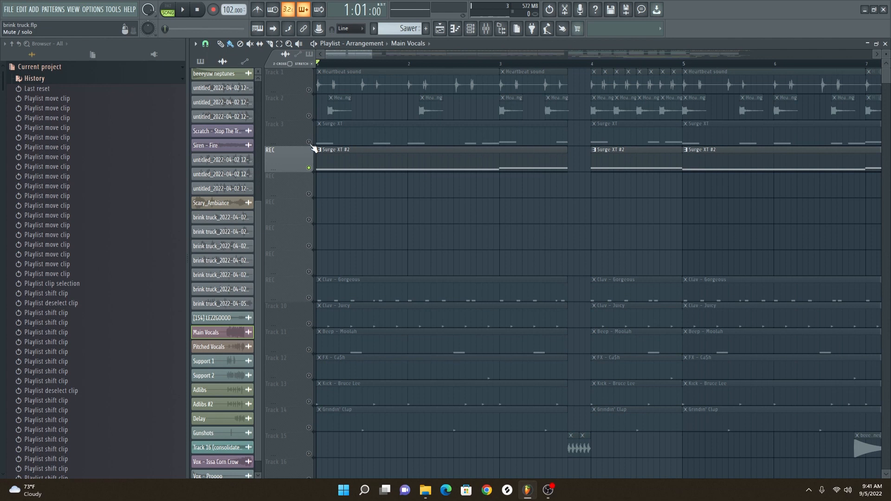
left_click_drag(310, 143, 310, 90)
key("space")
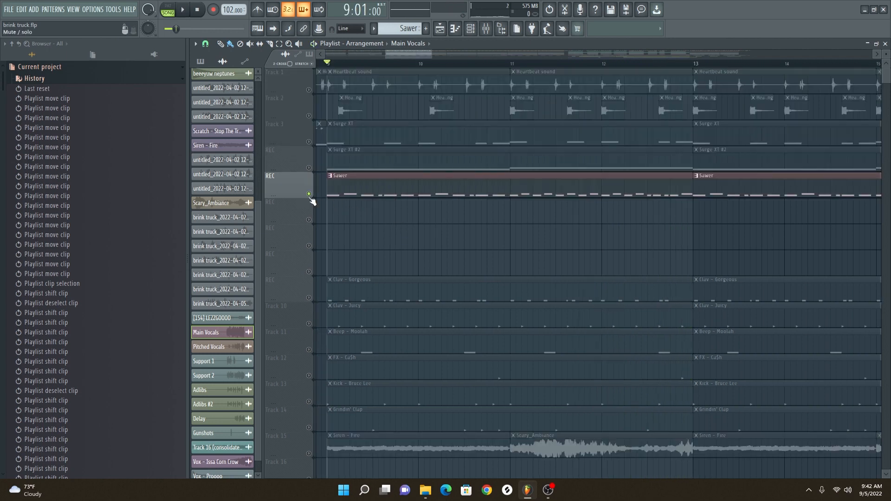
Play the soloed Sawer track from bar 9
key("space")
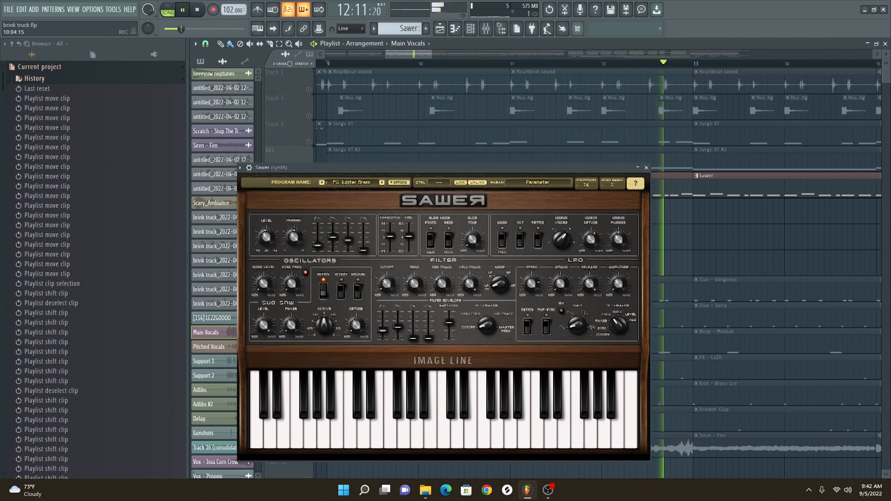
key("space")
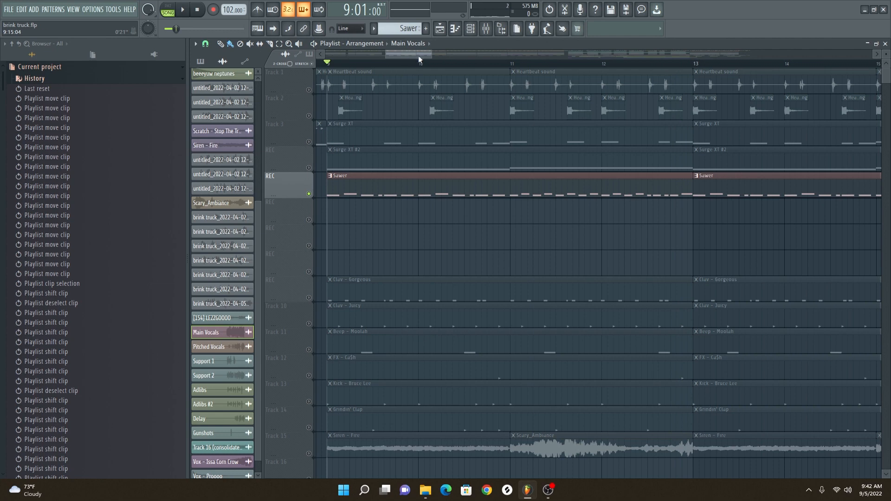
Solo the track holding the Track 16 (consolidated) clips and play it from bar 33
left_click_drag(432, 54, 451, 92)
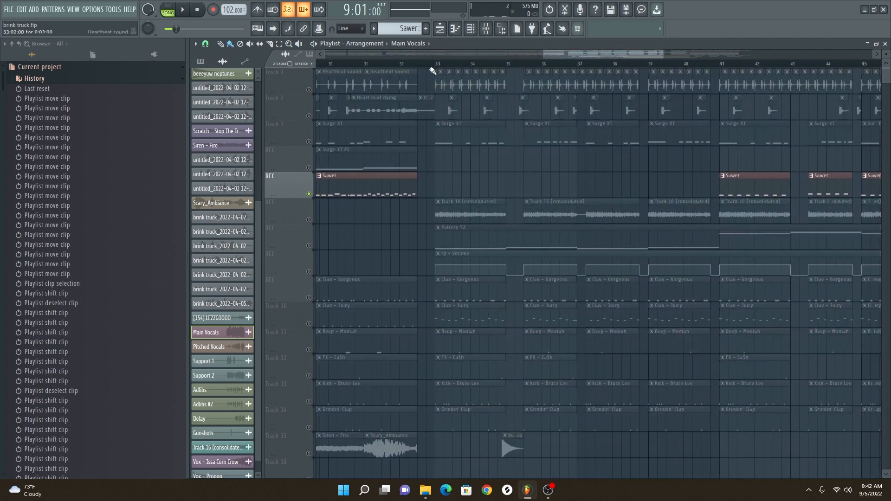
left_click_drag(661, 56, 613, 57)
right_click(309, 219)
key("space")
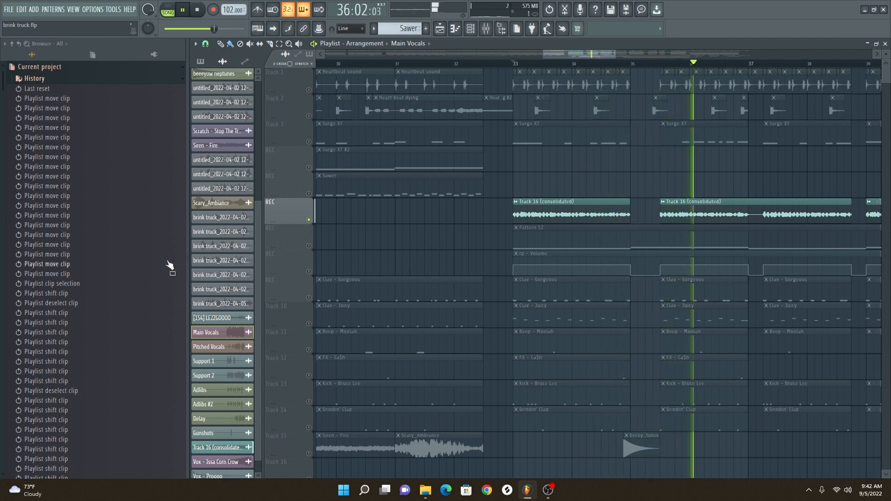
left_click(307, 227)
key("space")
Play the soloed Pattern 52 track from bar 33 and again from bar 41
left_click_drag(559, 55, 576, 58)
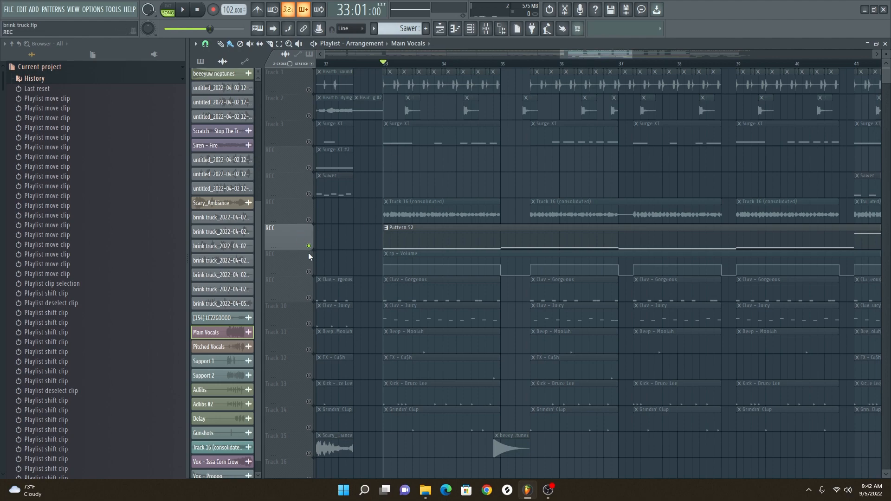
key("space")
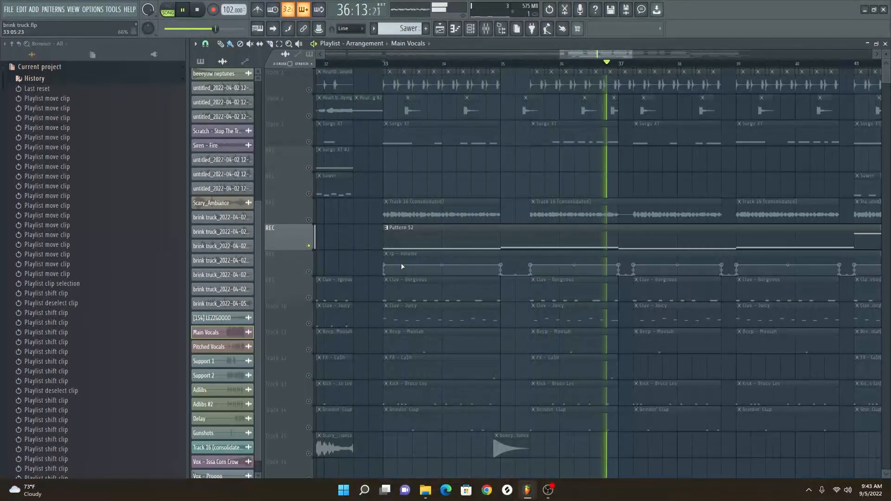
key("space")
left_click_drag(565, 59, 634, 132)
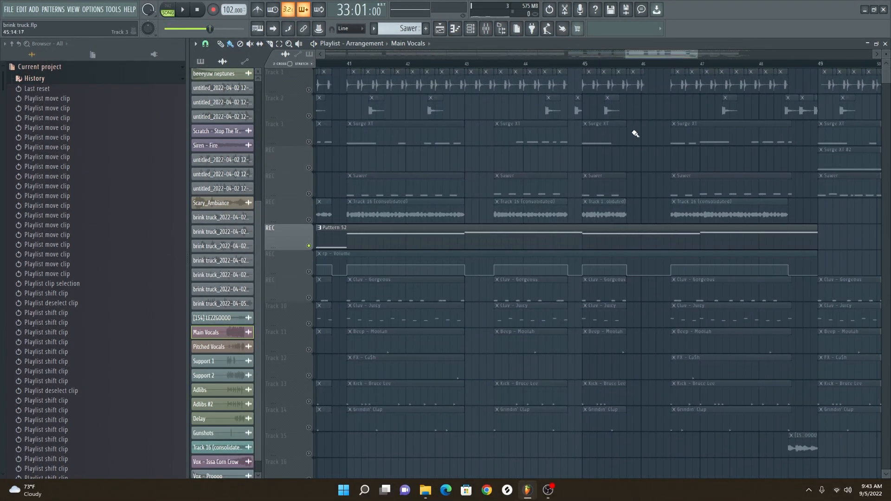
left_click(351, 69)
key("space")
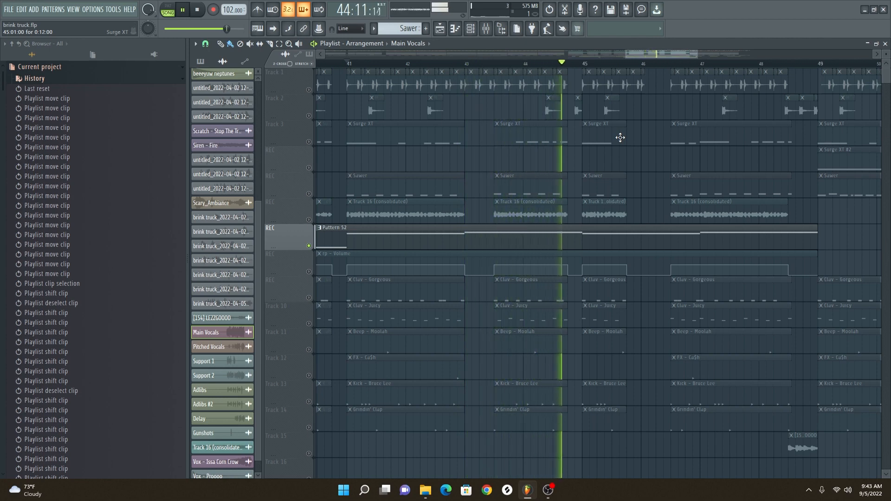
key("space")
Play the unmuted percussion tracks, from Clav - Gorgeous down to Track 15, starting at bar 1
scroll(618, 134, "down", 4)
left_click(367, 66)
key("space")
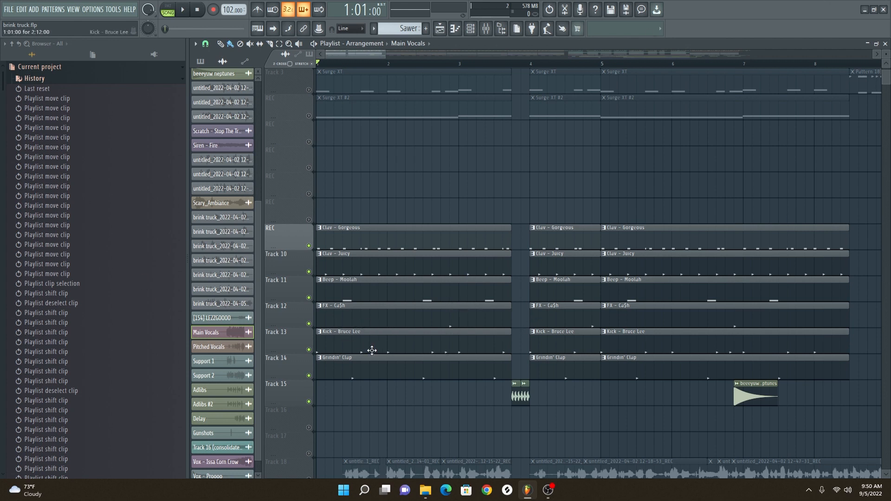
key("space")
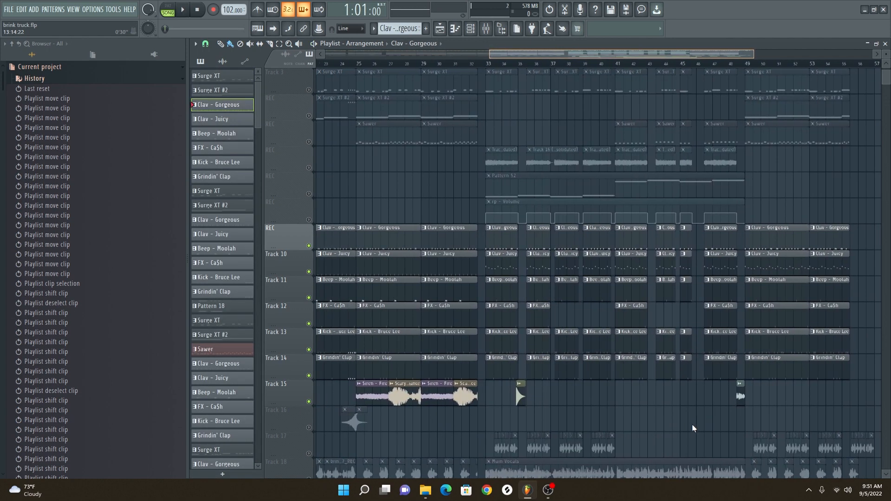
Play the percussion tracks in the section starting at bar 33
left_click_drag(692, 428, 759, 422)
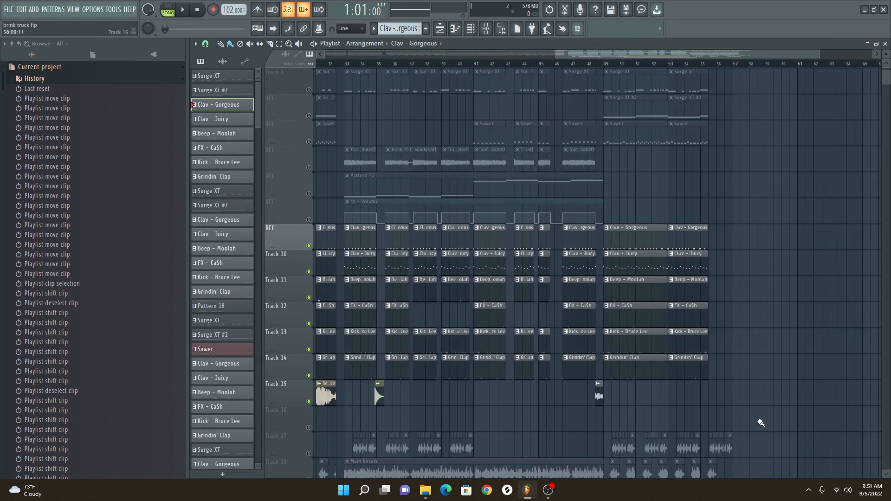
left_click_drag(819, 55, 623, 70)
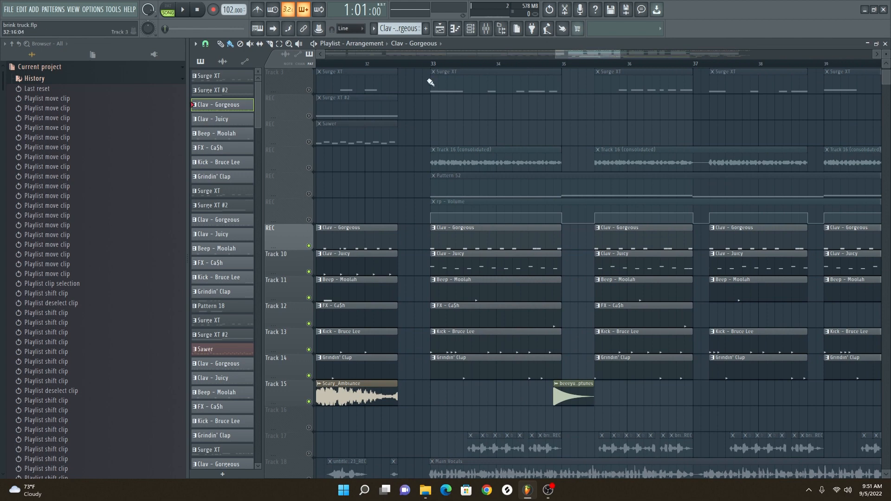
key("space")
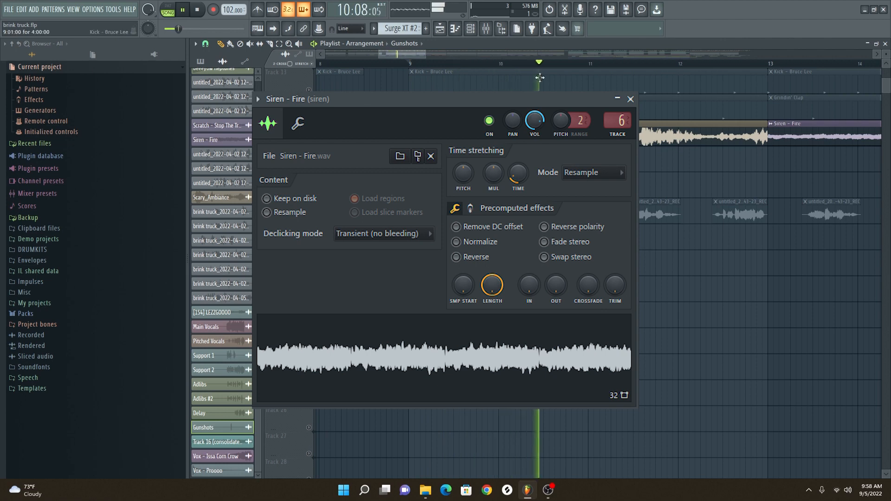
Listen to the Scary_Ambiance effect from bar 11 and the Vox - Issa Corn Crow and Vox - Proooo effects around bar 25
left_click(589, 65)
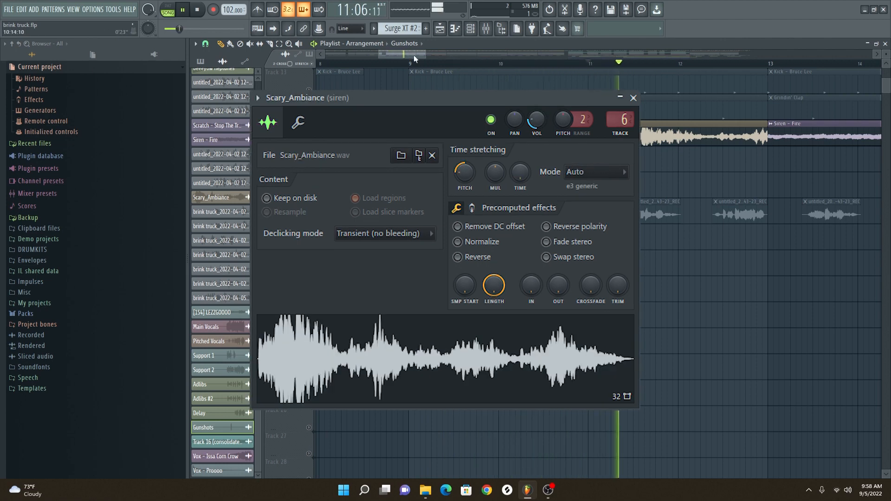
left_click_drag(408, 52, 438, 54)
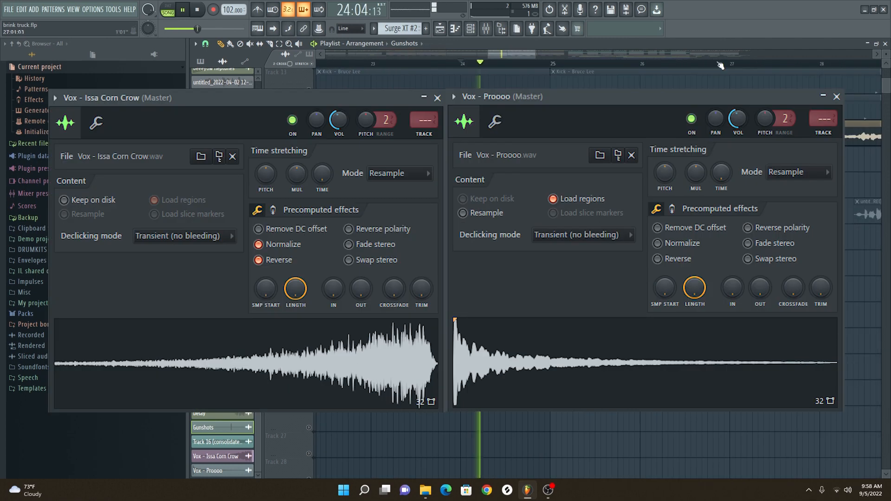
left_click_drag(499, 51, 504, 55)
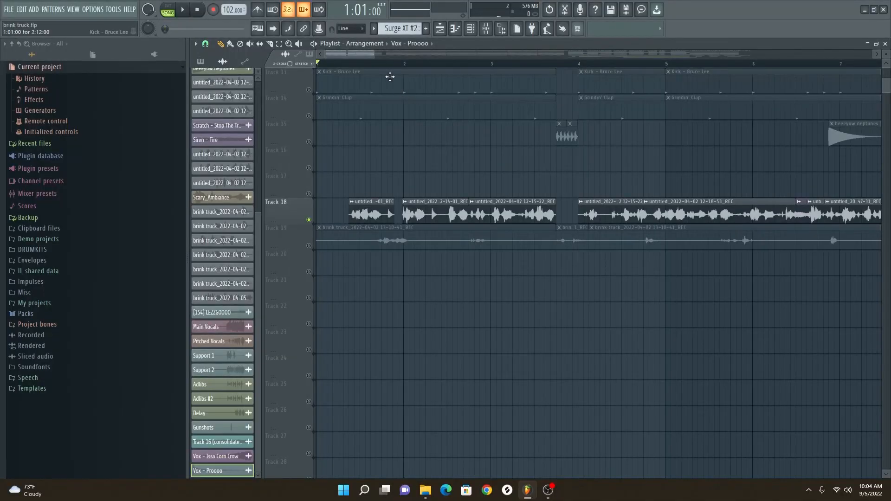
Play the soloed Track 18 vocal recordings in the opening bars
left_click_drag(373, 56, 495, 56)
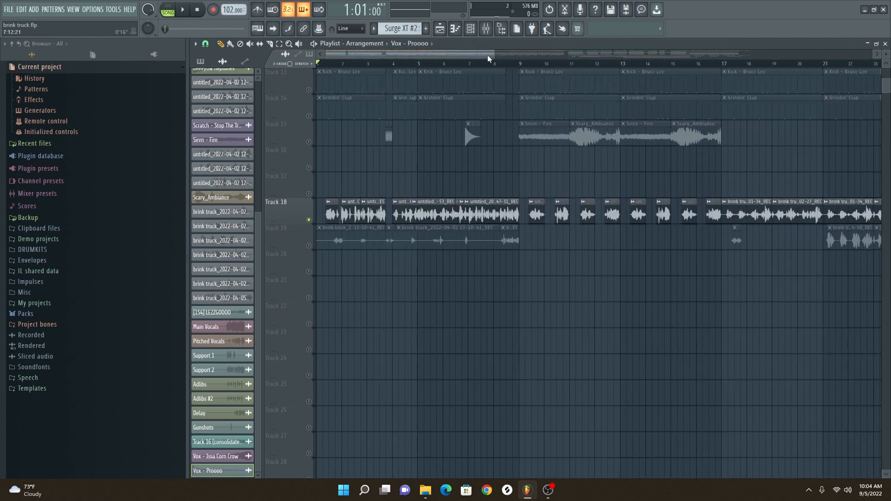
left_click_drag(494, 55, 398, 54)
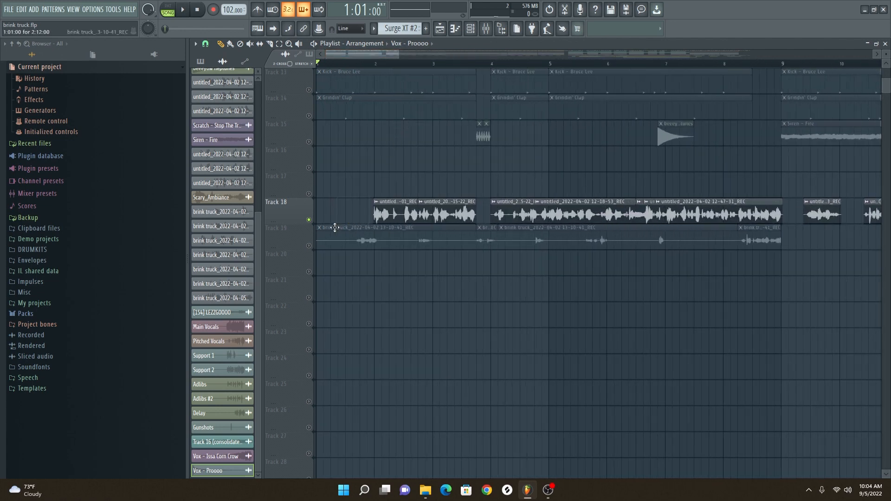
key("space")
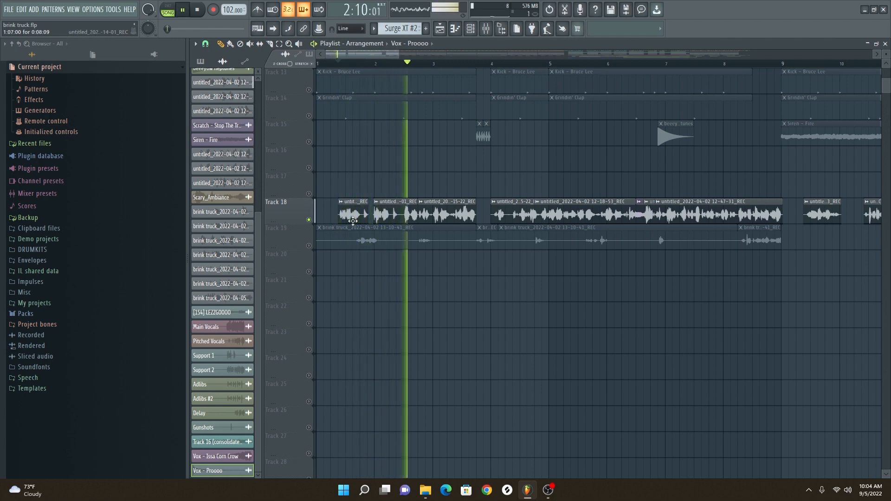
key("space")
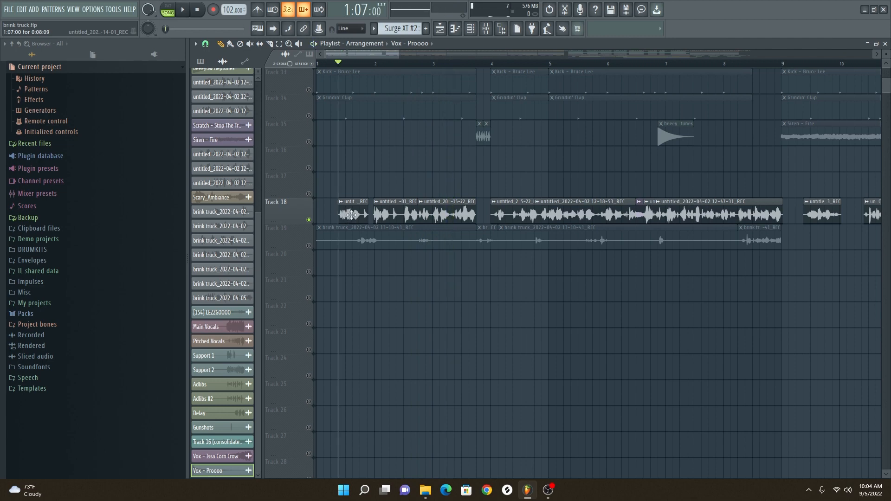
Examine the pitch shift settings of the first vocal clip on Track 18 and the first clip on Track 19
double_click(352, 215)
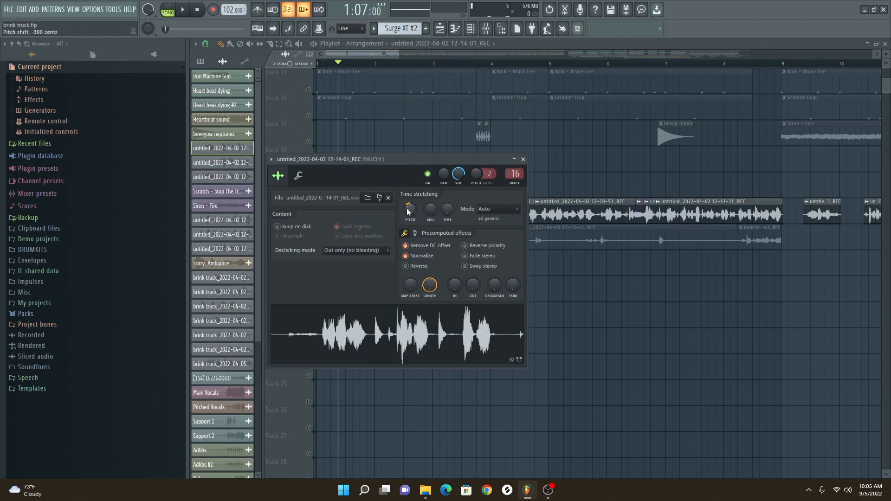
left_click(523, 159)
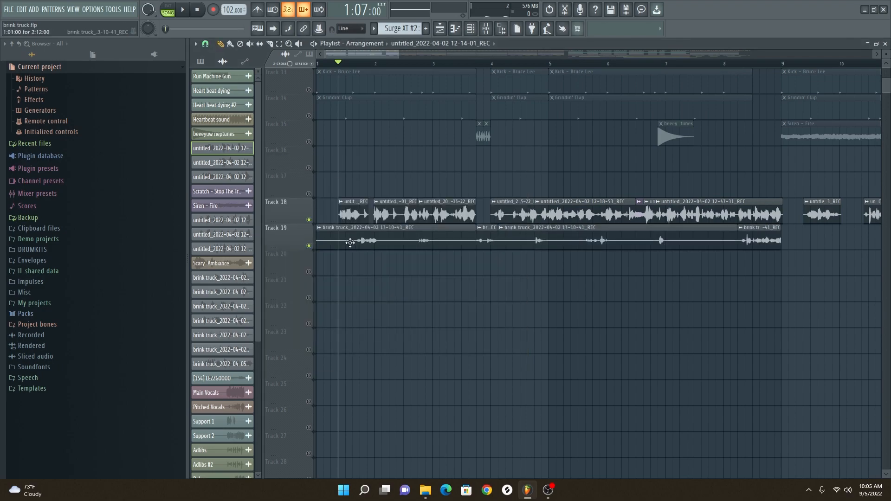
double_click(352, 242)
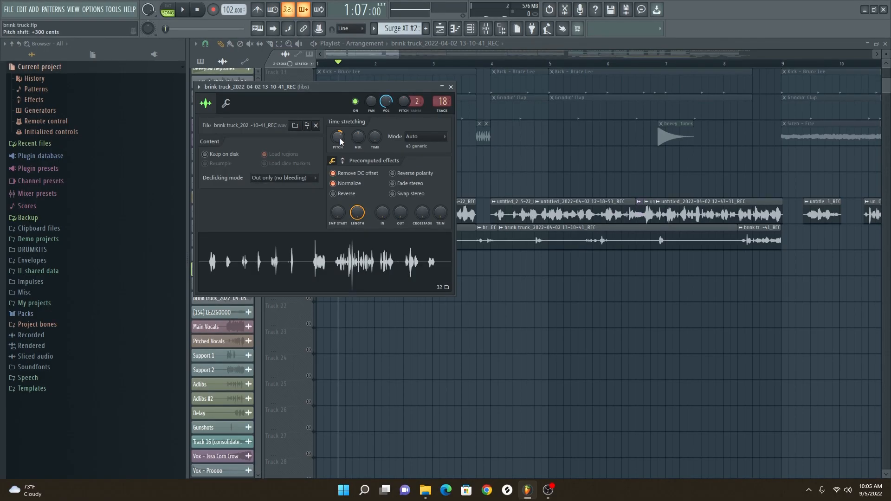
left_click(451, 87)
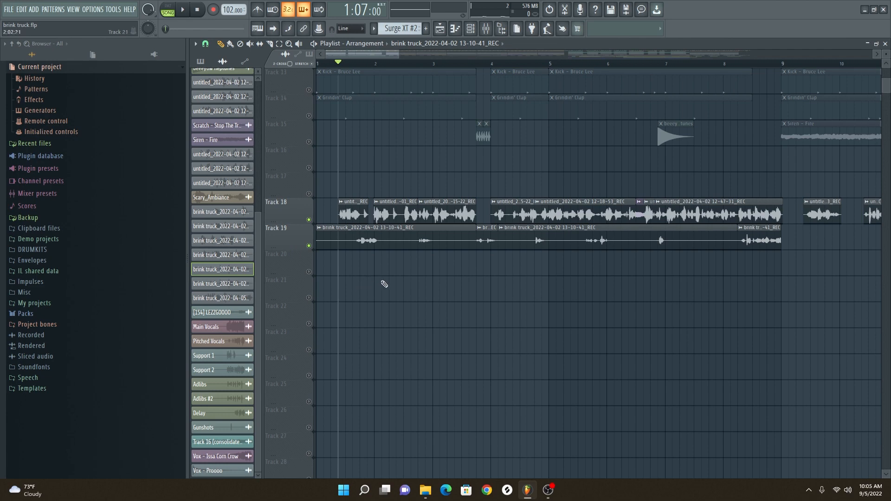
Solo Track 19 and play its vocal recordings in the opening bars
right_click(309, 246)
key("space")
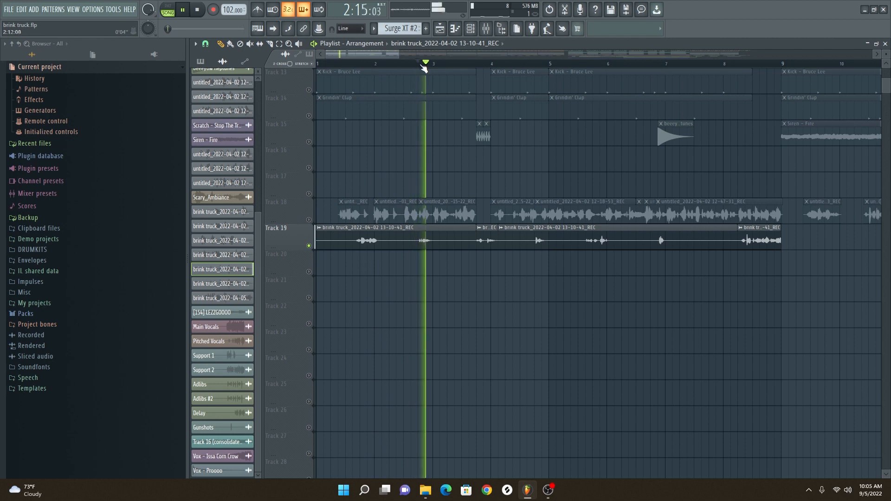
left_click(475, 63)
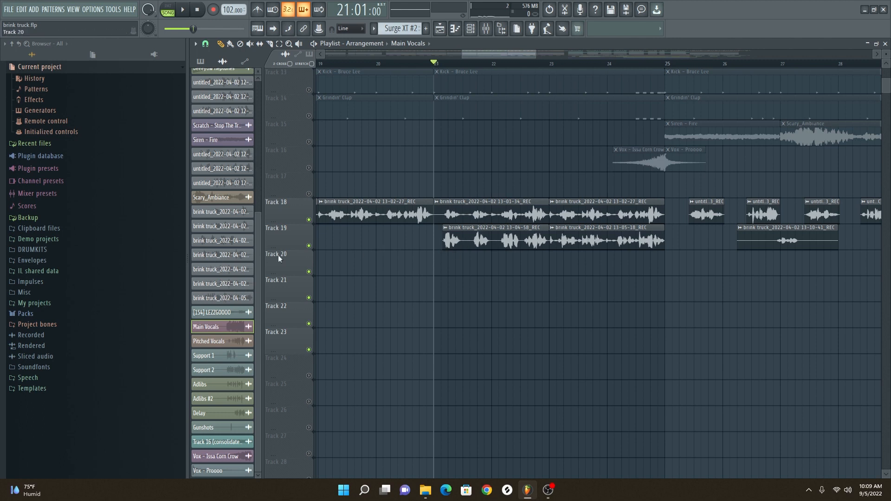
Play the Track 19 vocal recordings from bar 21, first soloed and together with Track 18
key("space")
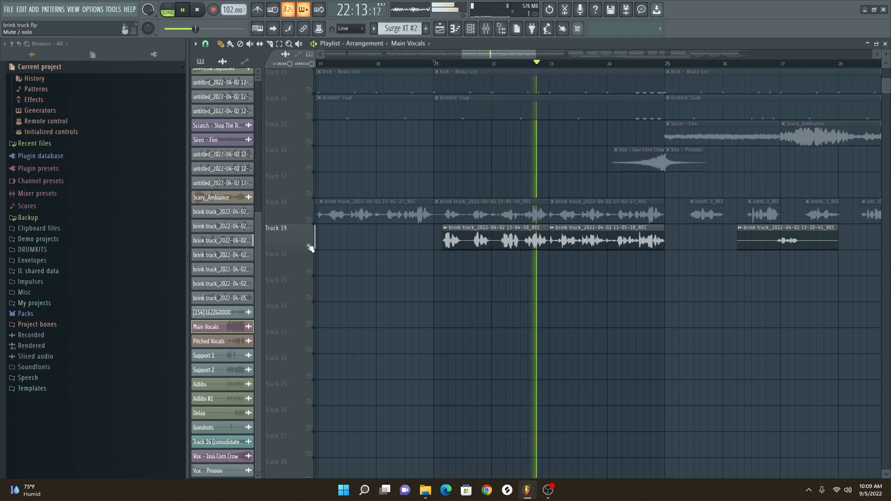
left_click(309, 220)
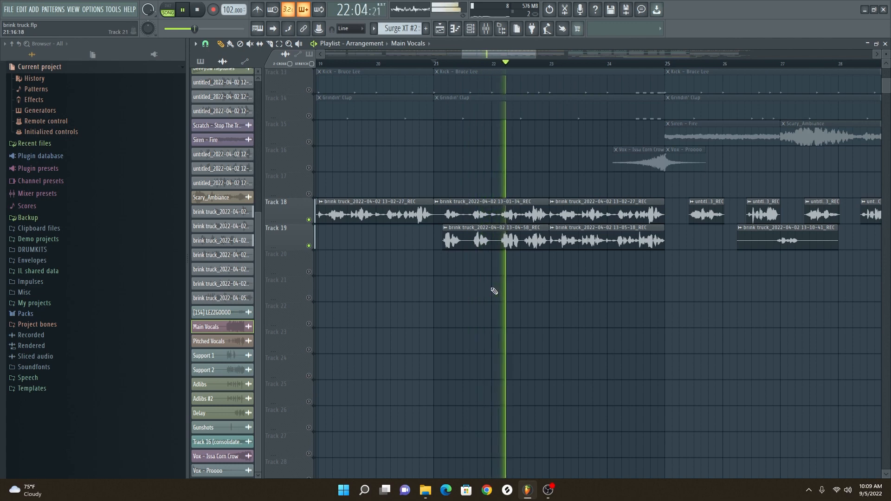
key("space")
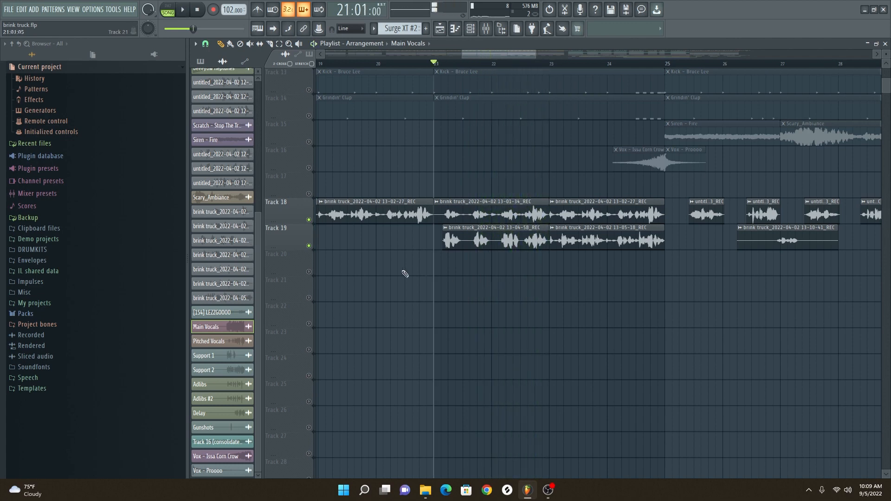
left_click(309, 219, "ctrl")
left_click(309, 219, "ctrl")
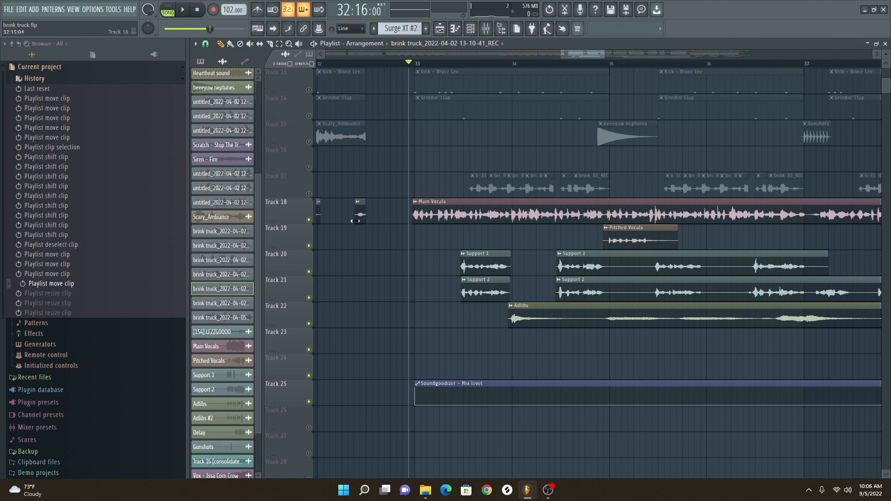
Solo Track 18 and play the Main Vocals clip from just before bar 33
right_click(309, 220)
key("space")
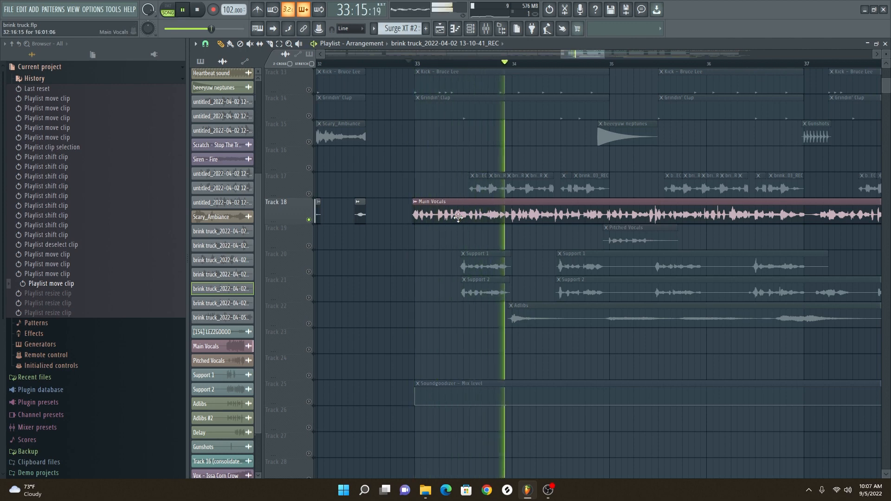
key("space")
Reset the pitch shift of the Main Vocals clip, listen to it from just before bar 33, and reopen its settings
double_click(458, 217)
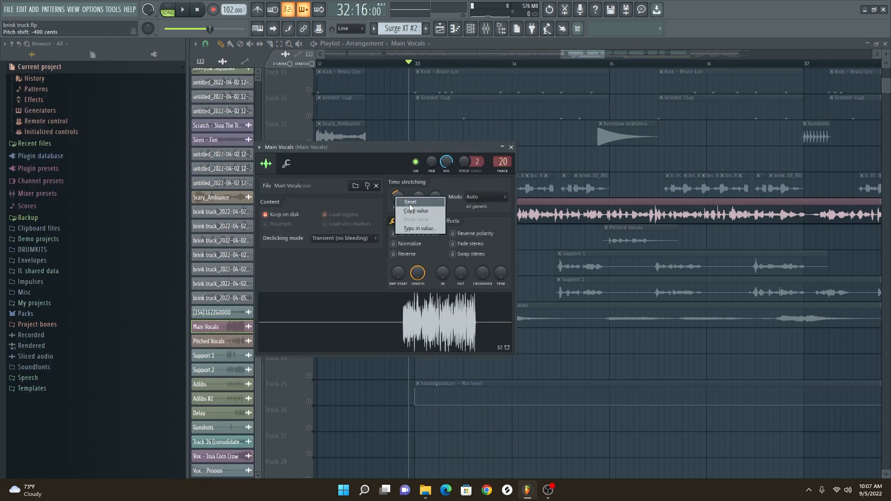
left_click(410, 202)
left_click(511, 147)
key("space")
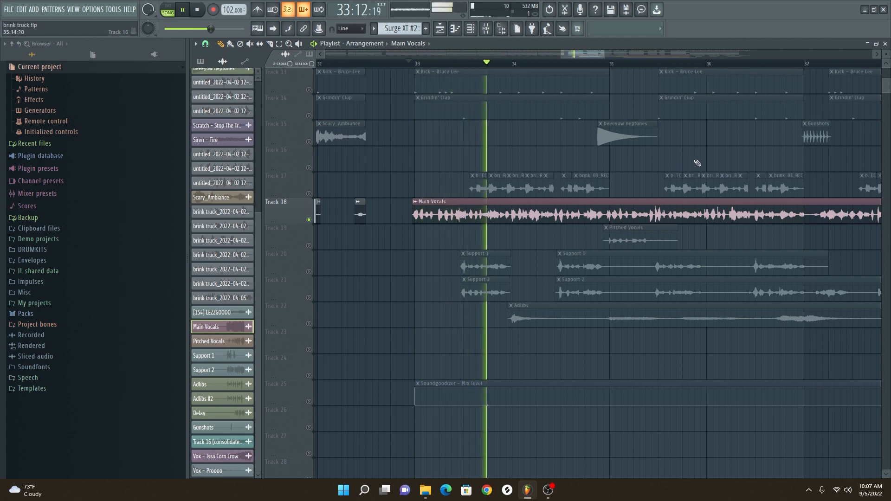
key("space")
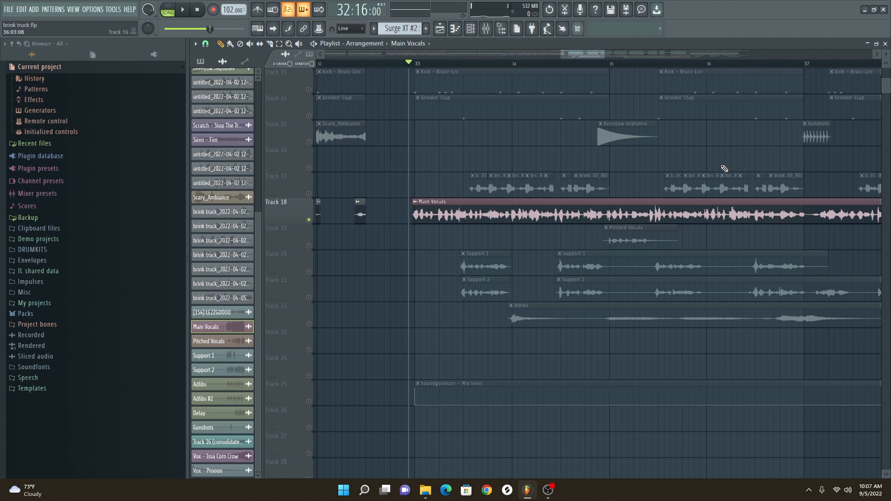
double_click(437, 223)
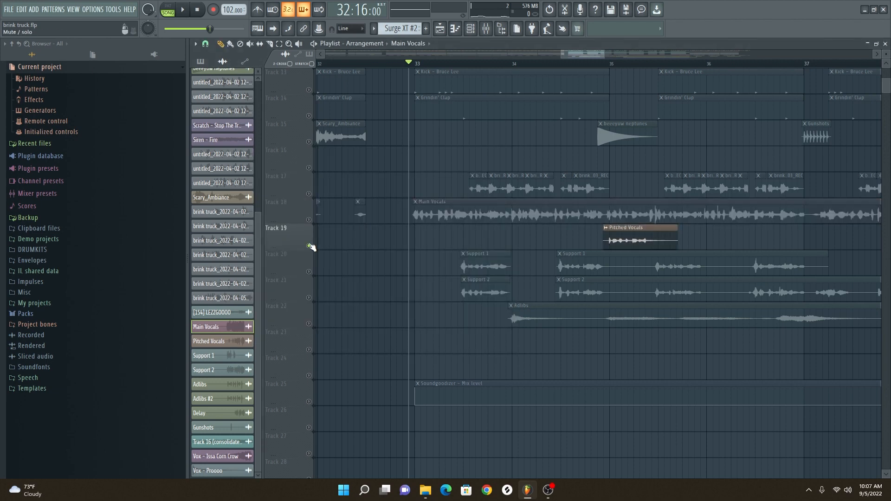
Play the soloed Pitched Vocals clips on Track 19 around bars 35 and 38
left_click_drag(572, 52, 581, 84)
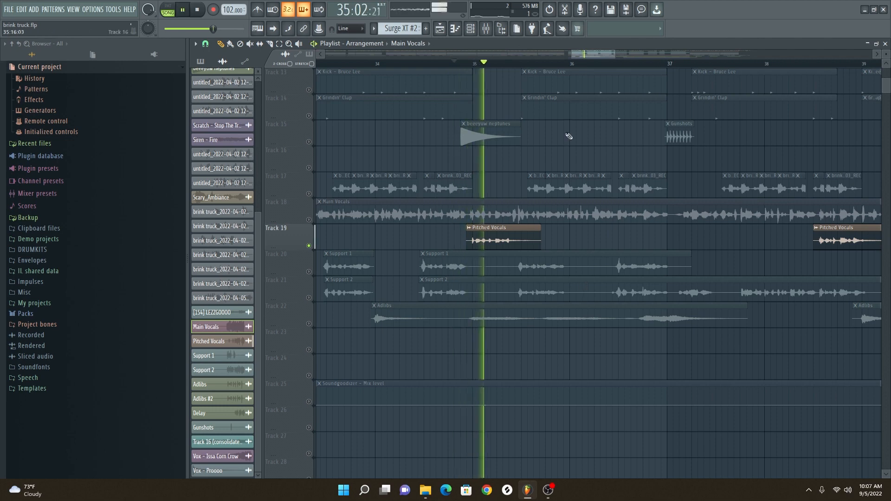
left_click_drag(584, 56, 642, 140)
left_click(588, 65)
key("space")
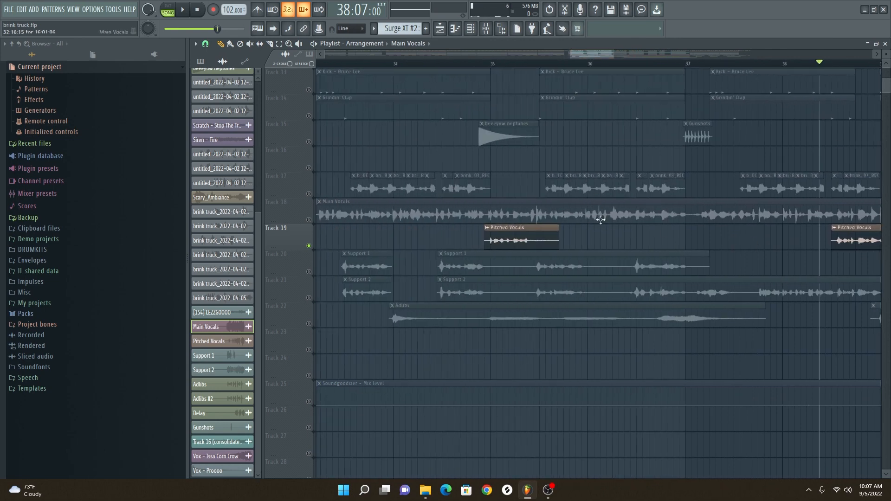
Solo Track 20 and play its Support 1 clips from bar 33
right_click(312, 270)
left_click(292, 265)
left_click(312, 275)
mouse_move(587, 54)
left_mouse_down()
mouse_move(576, 54)
mouse_move(583, 55)
left_mouse_up()
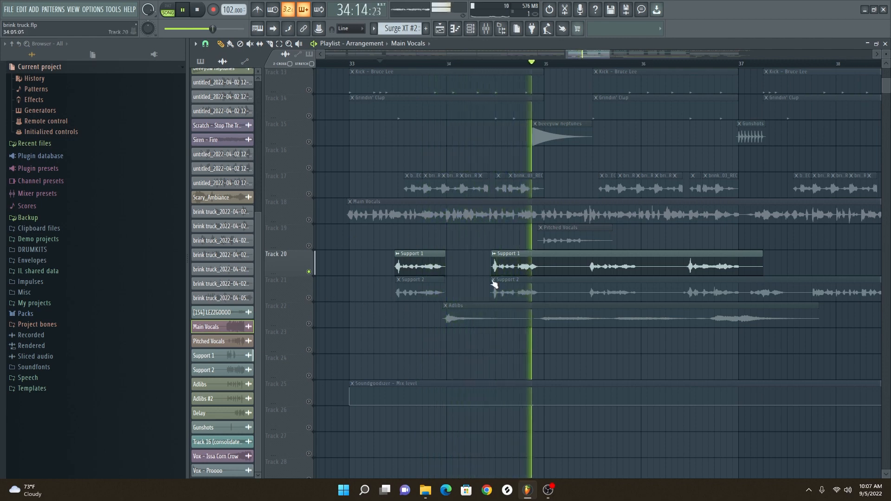
key("space")
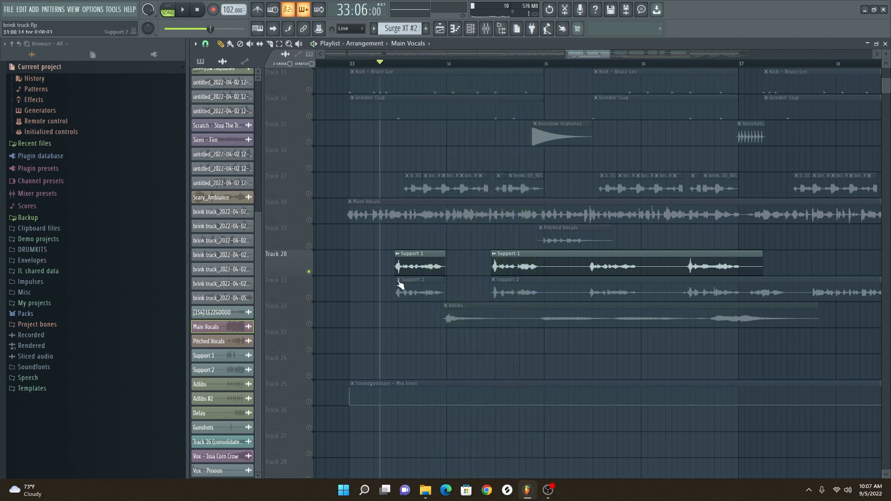
Play the soloed Support 2 clips on Track 21, adding Support 1, Pitched Vocals and Main Vocals during playback
left_click(310, 298)
left_click(309, 271)
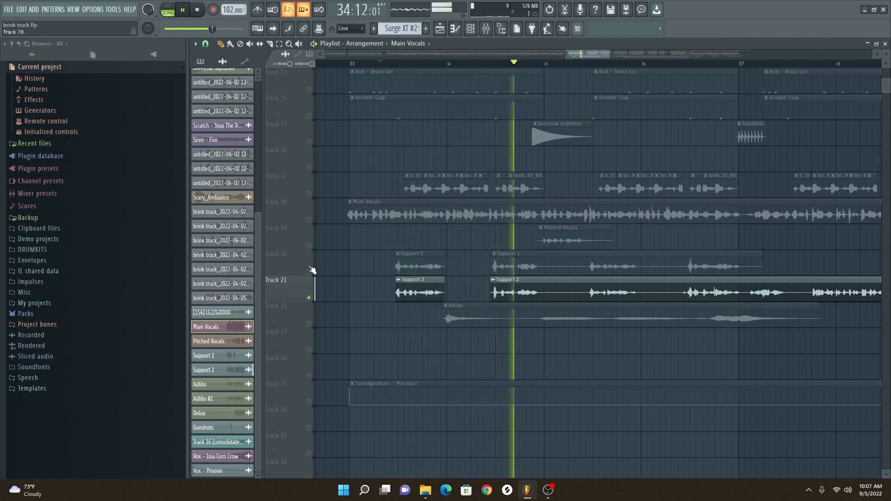
left_click_drag(309, 272, 310, 247)
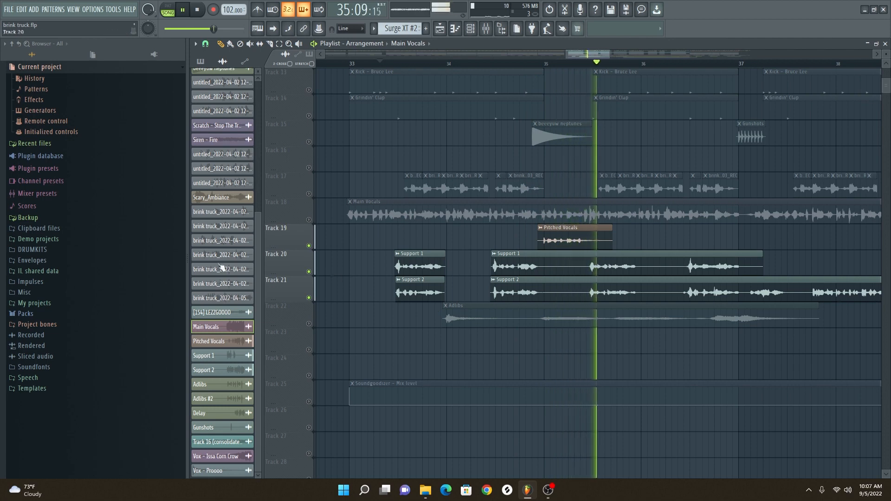
left_click(309, 220)
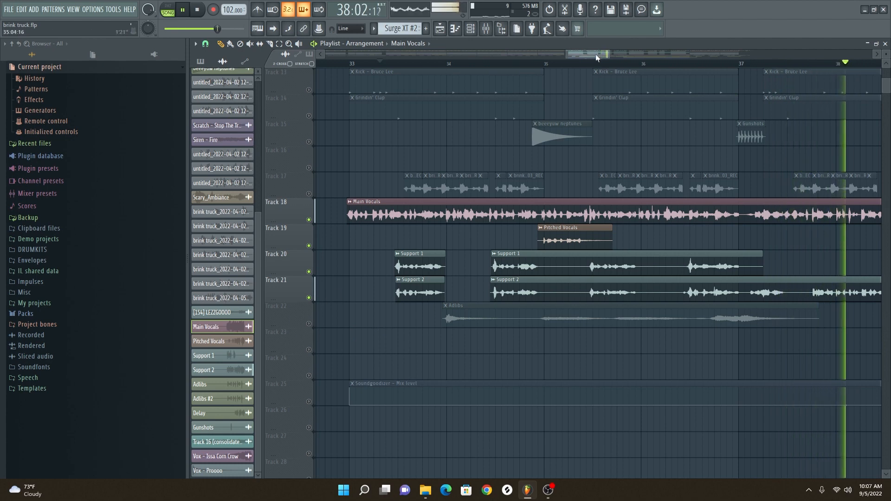
left_click_drag(634, 71, 606, 66)
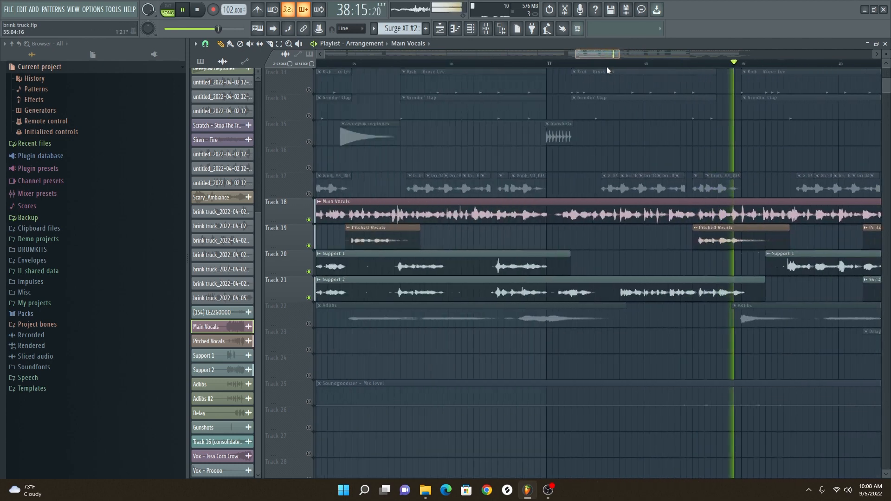
left_click_drag(607, 66, 606, 66)
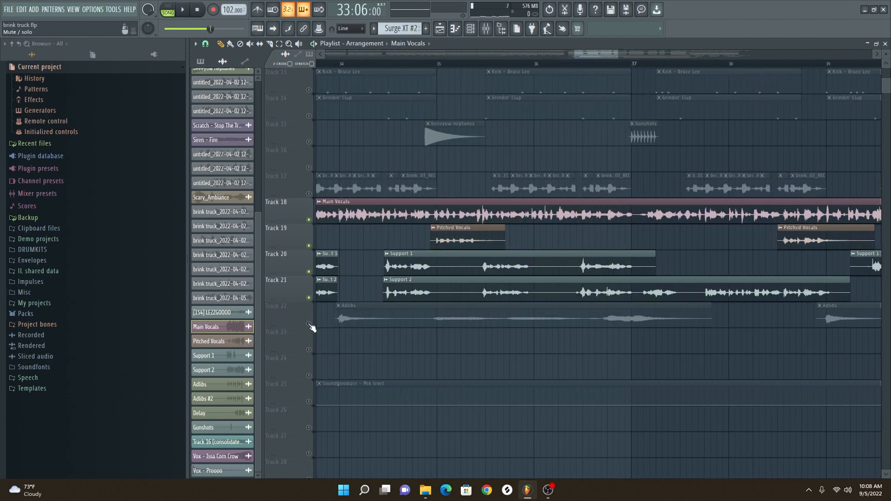
Solo Track 22 and play its Adlibs clips from bar 33
left_click(309, 323, "ctrl")
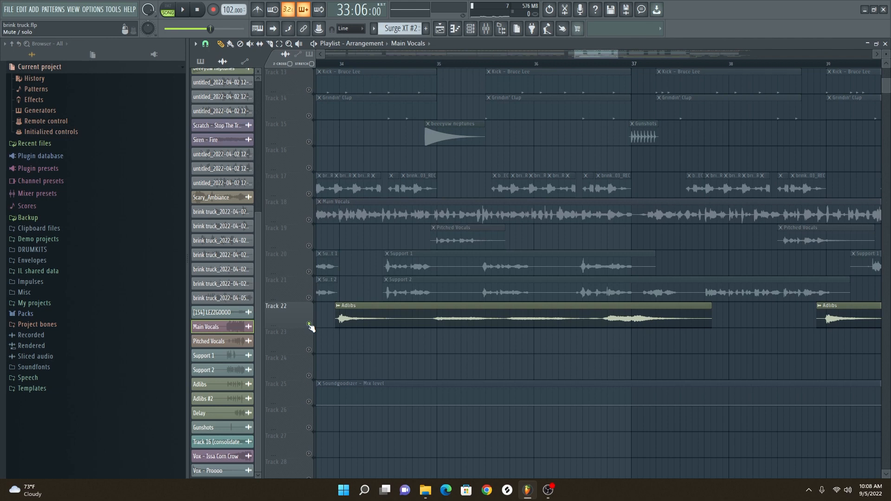
left_click_drag(597, 56, 573, 61)
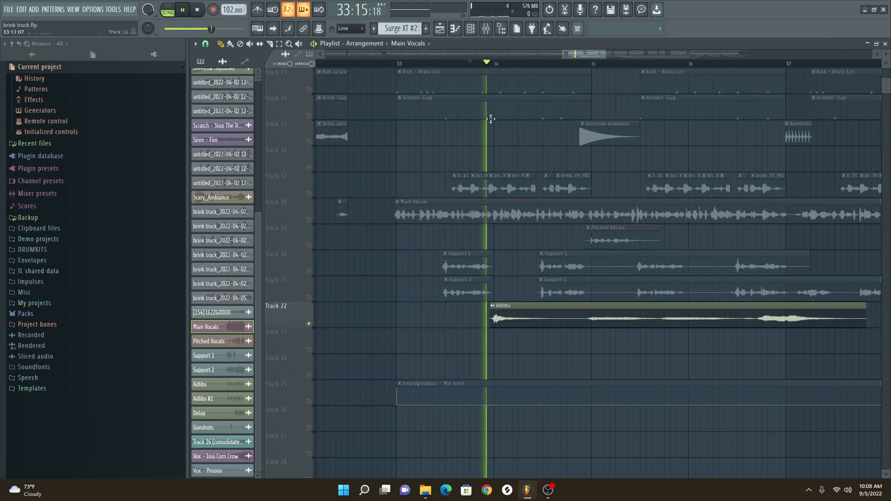
left_click_drag(593, 56, 630, 43)
Play the Delay clip on Track 23 from bar 40, soloed and together with the vocals on Tracks 18 to 22
key("space")
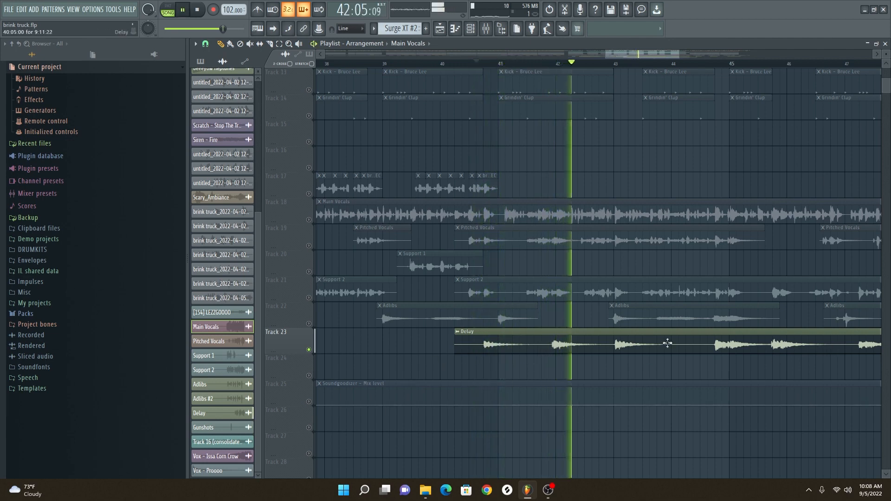
key("space")
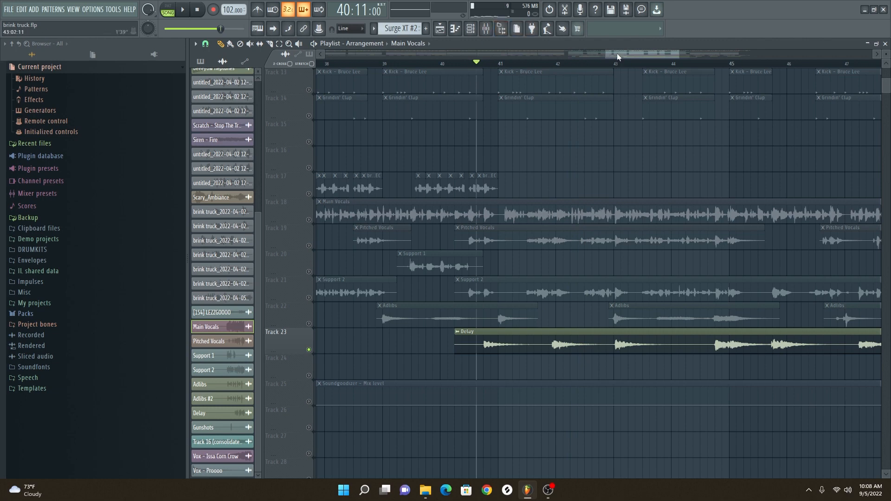
left_click_drag(618, 58, 631, 57)
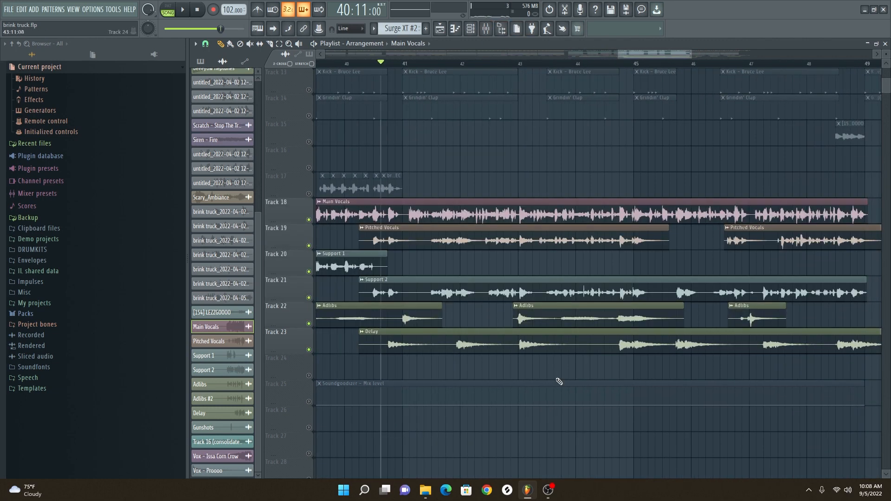
key("space")
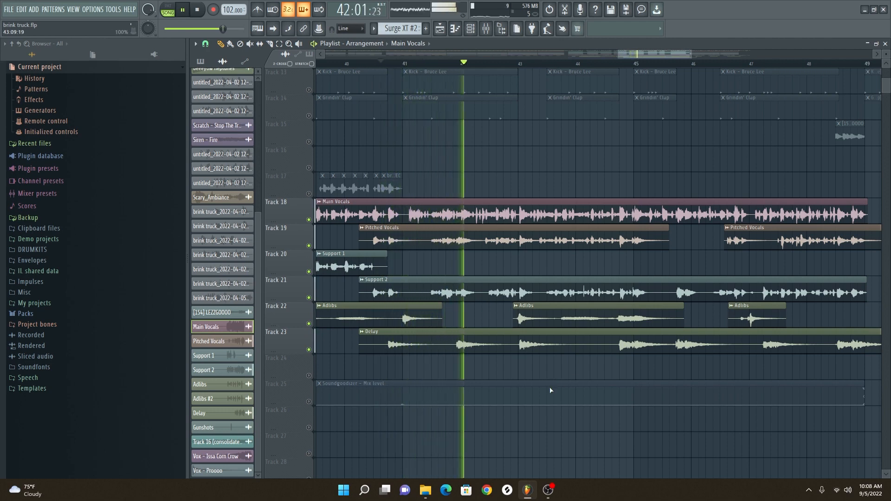
left_click_drag(650, 52, 652, 120)
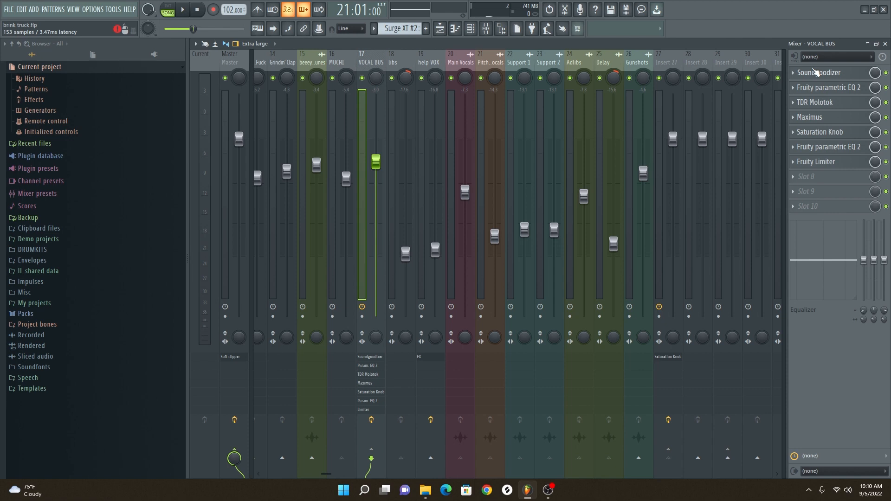
Examine the settings of the Soundgoodizer and the first Fruity parametric EQ 2 on the VOCAL BUS mixer track
left_click(813, 75)
left_click_drag(527, 65, 496, 87)
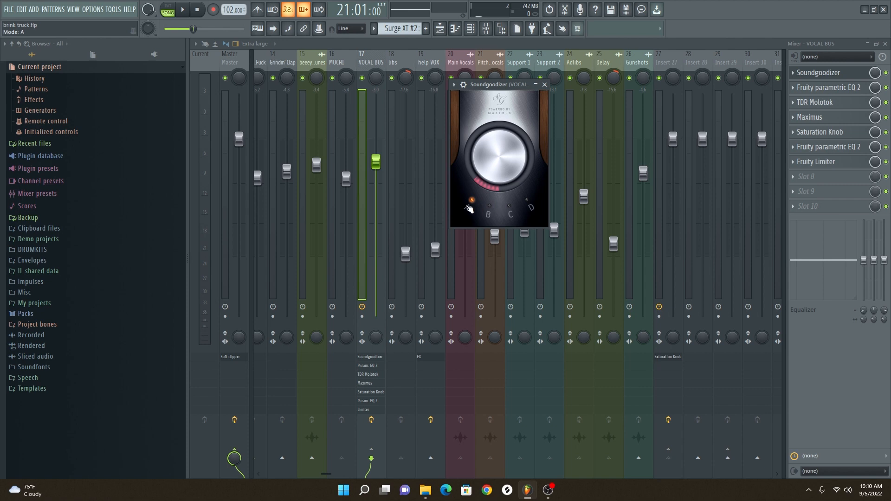
left_click(545, 84)
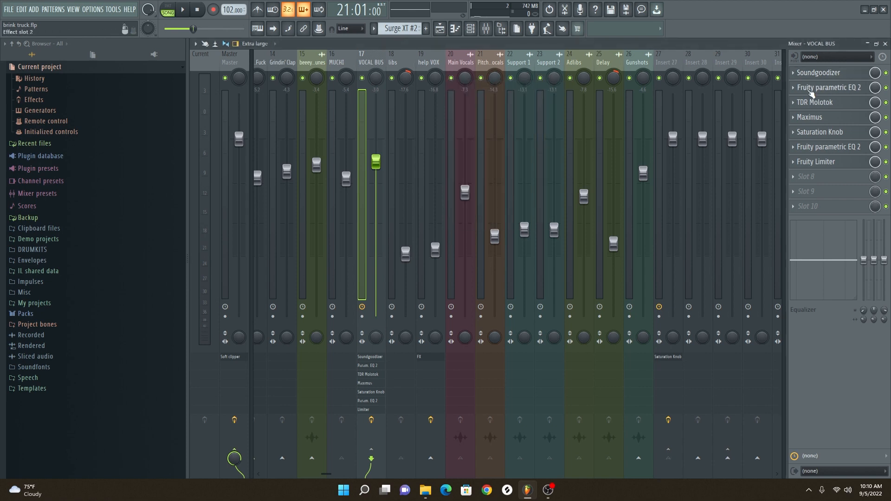
left_click(811, 93)
left_click_drag(461, 67, 460, 111)
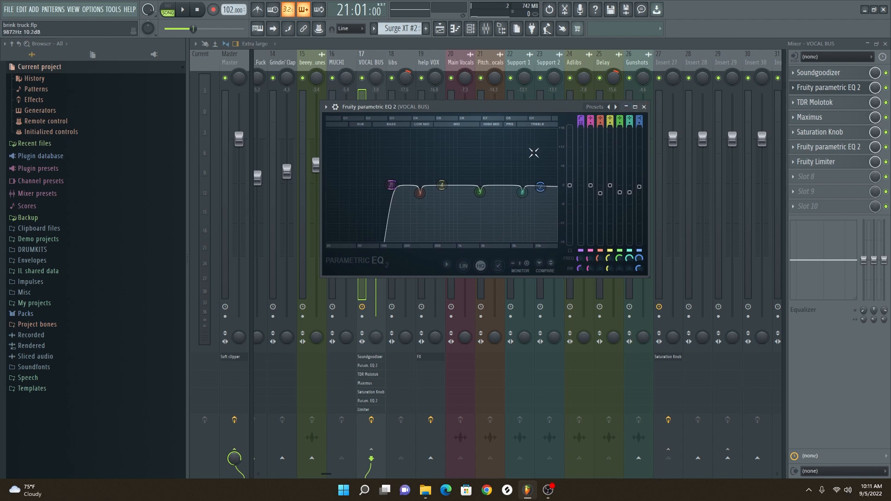
Examine the TDR Molotok, Maximus and Saturation Knob settings on the VOCAL BUS
left_click(814, 102)
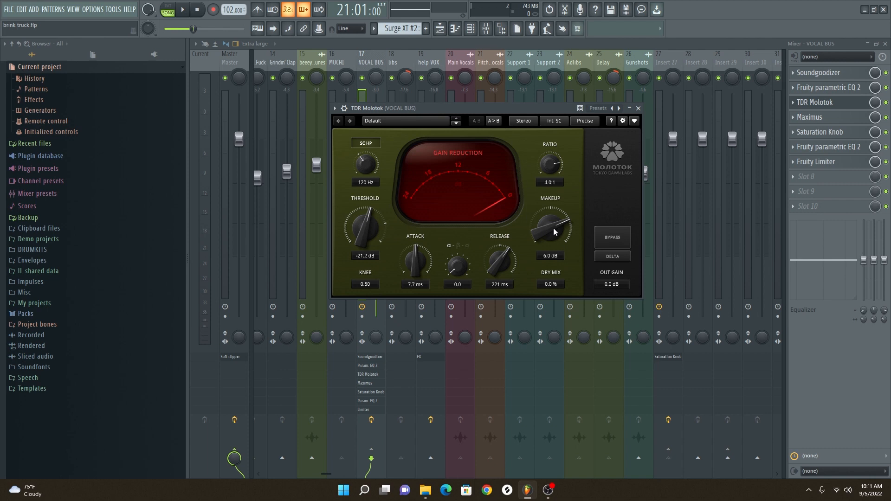
left_click(638, 109)
left_click(810, 117)
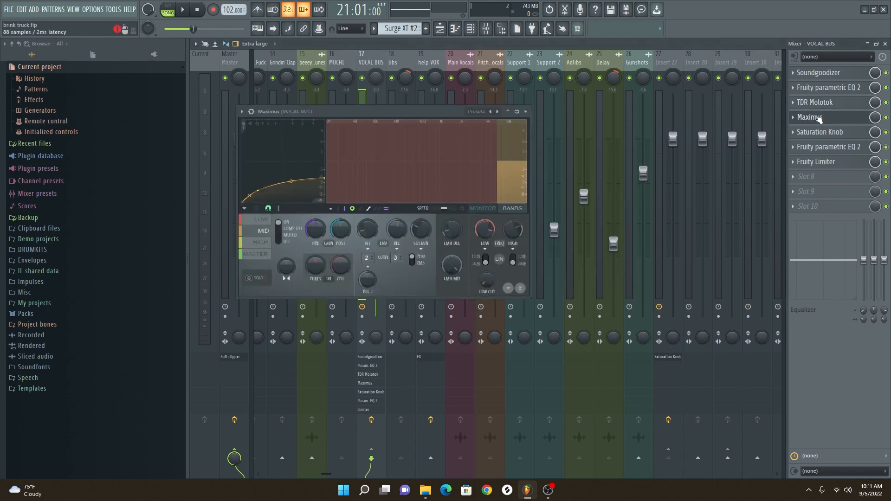
left_click(819, 132)
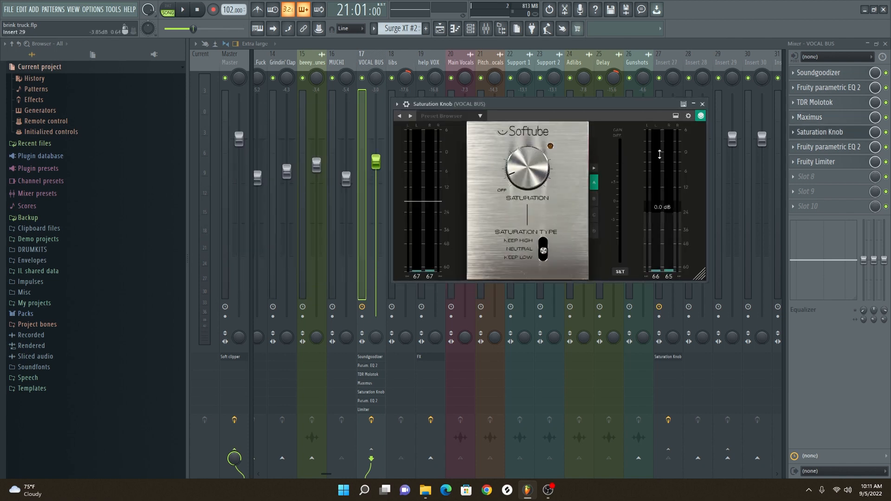
Examine the settings of the second Fruity parametric EQ 2 and the Fruity Limiter on the VOCAL BUS
left_click(828, 147)
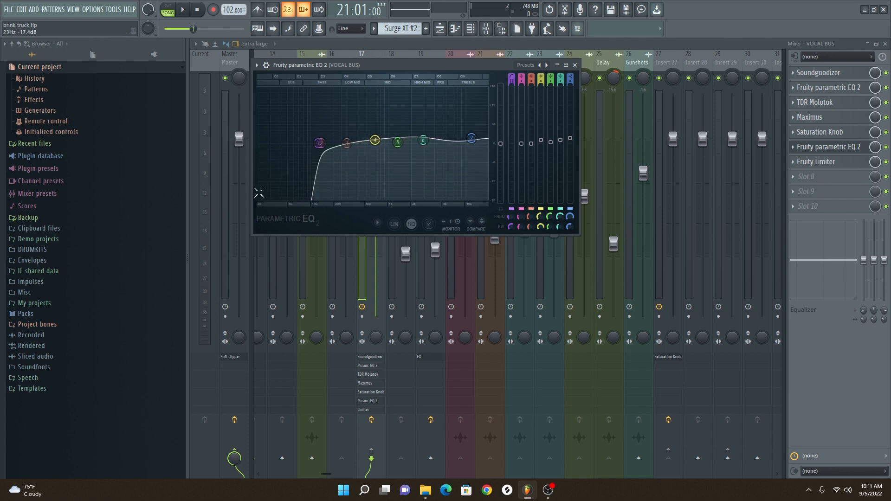
left_click(575, 65)
left_click(815, 162)
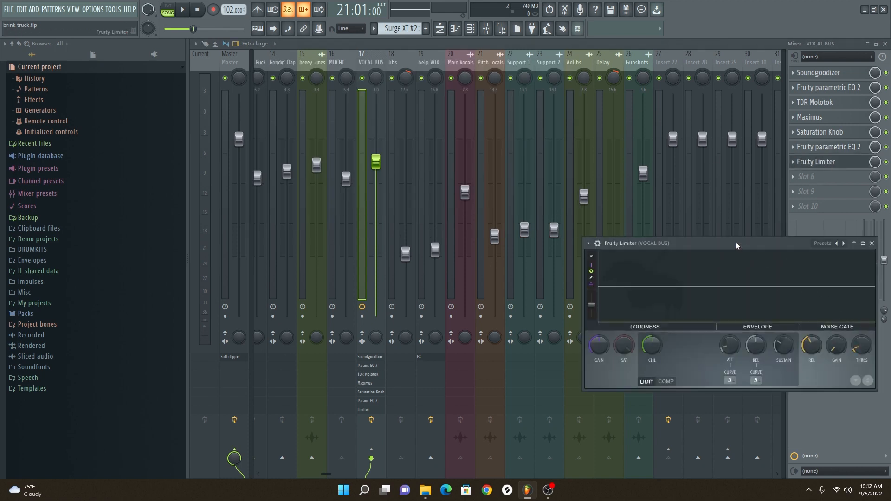
left_click_drag(736, 242, 598, 230)
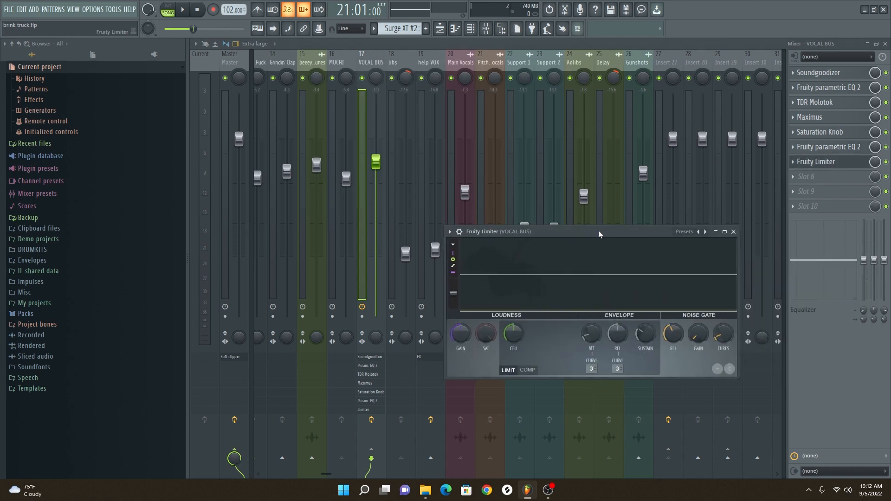